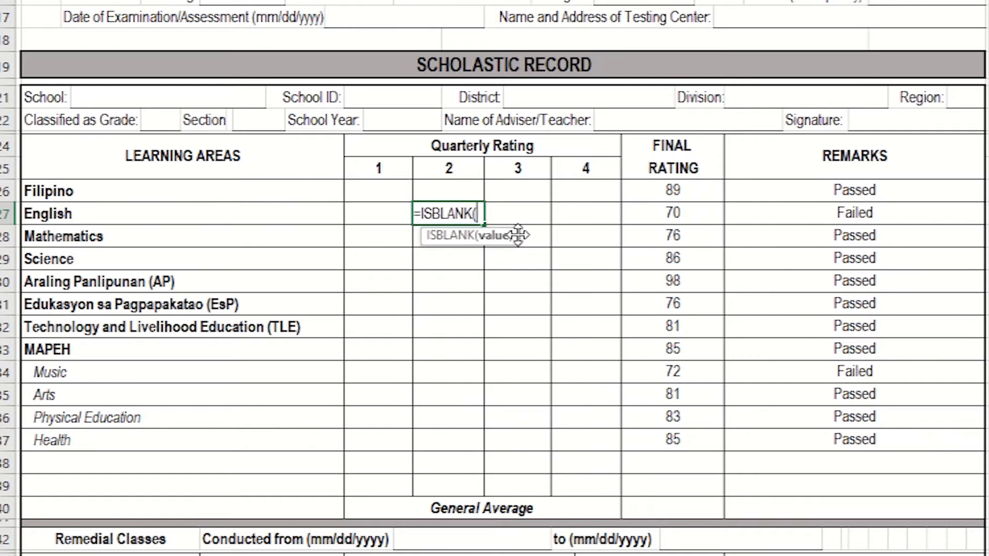
# Step: Complete the formula =ISBLANK(U27) in English's second-quarter cell Y27
pyautogui.click(387, 214)
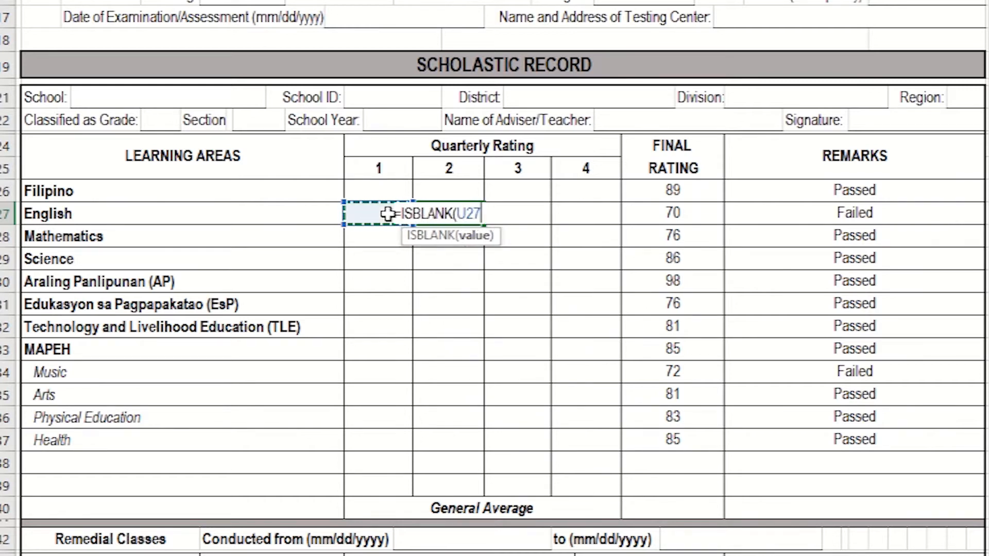
pyautogui.write(')')
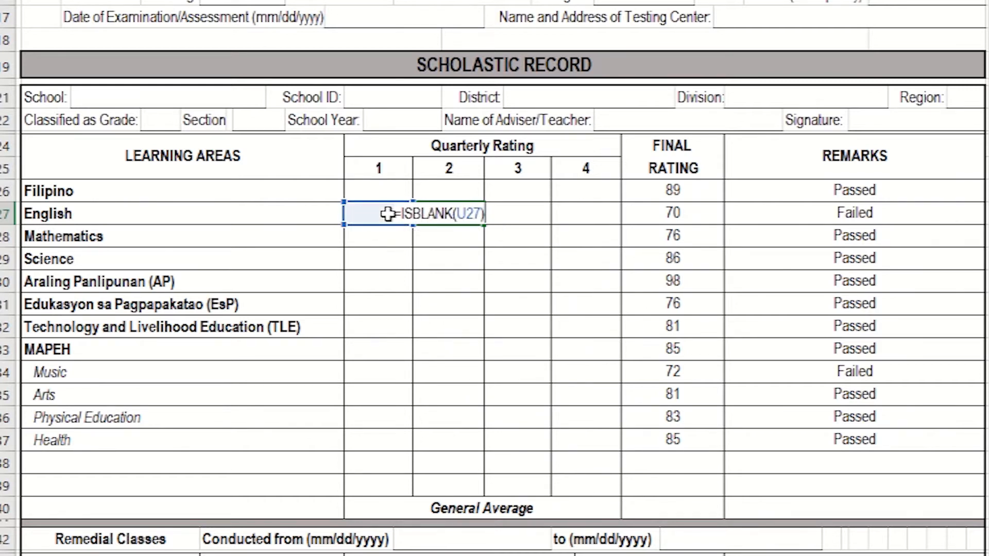
pyautogui.press('Return')
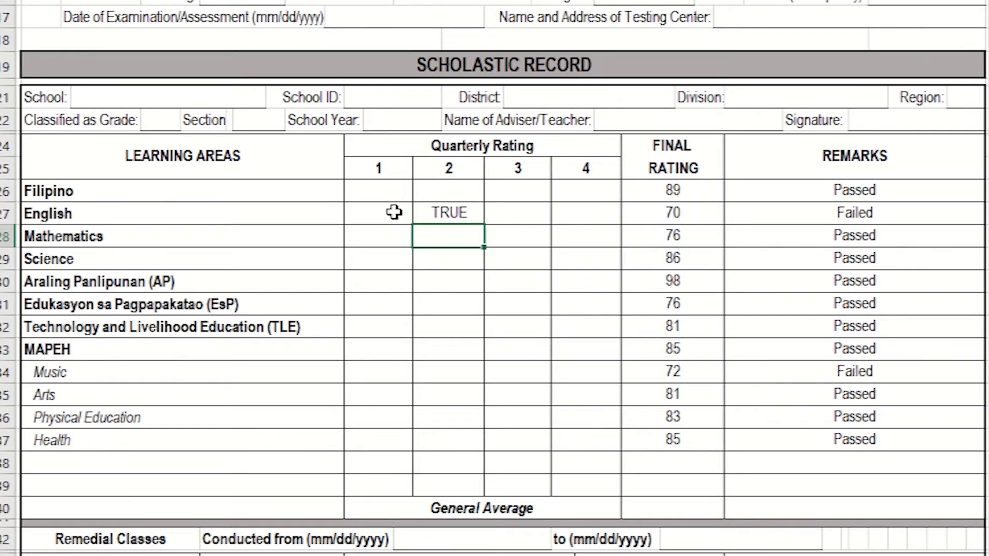
pyautogui.click(427, 217)
# Step: Test the ISBLANK formula with the value 1234 in English's first-quarter cell U27 and clear that value
pyautogui.click(369, 216)
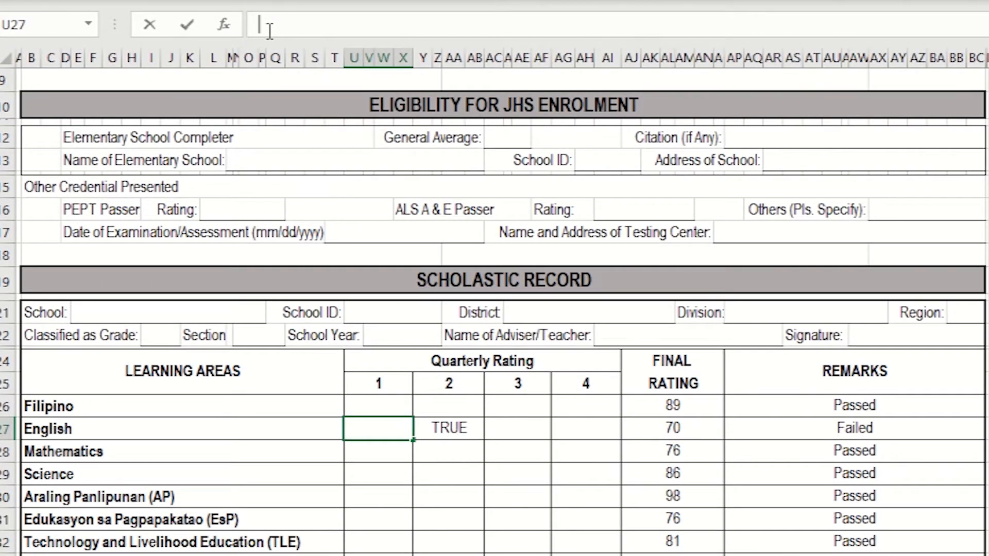
pyautogui.write('1234')
pyautogui.press('Return')
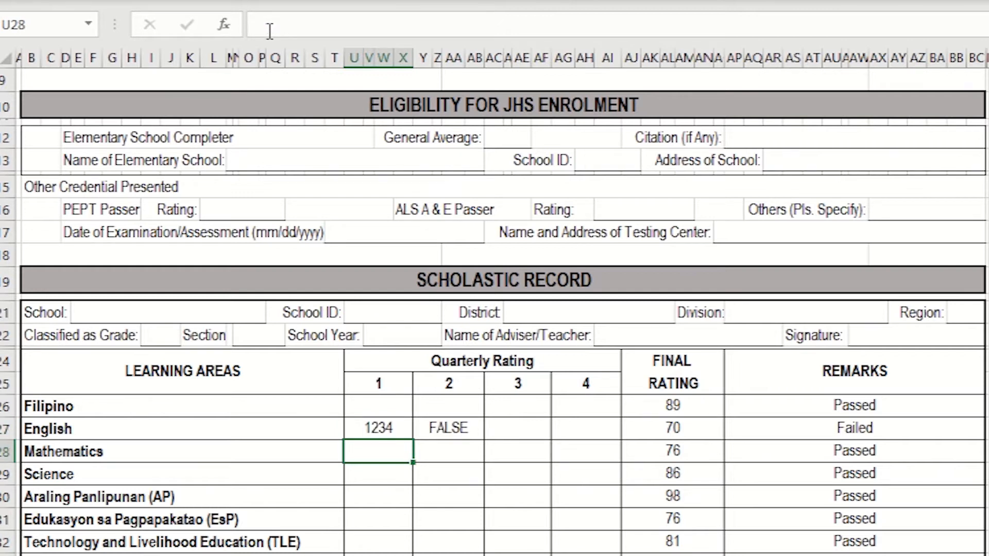
pyautogui.click(466, 432)
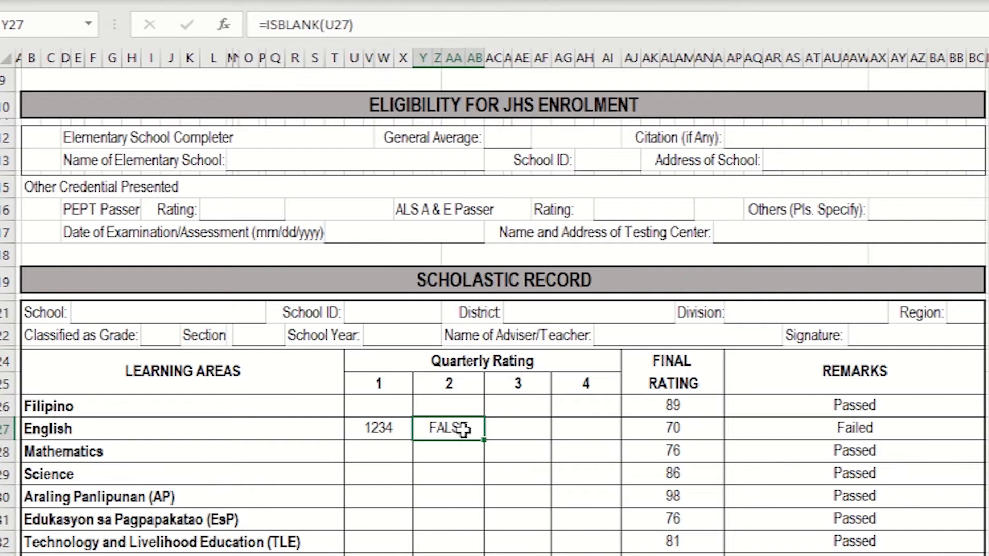
pyautogui.click(380, 427)
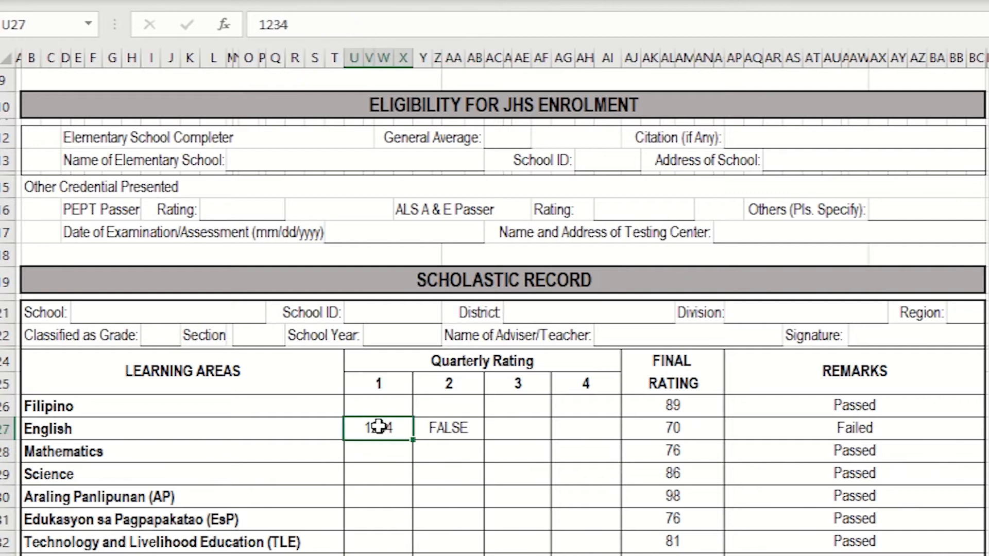
pyautogui.press('Delete')
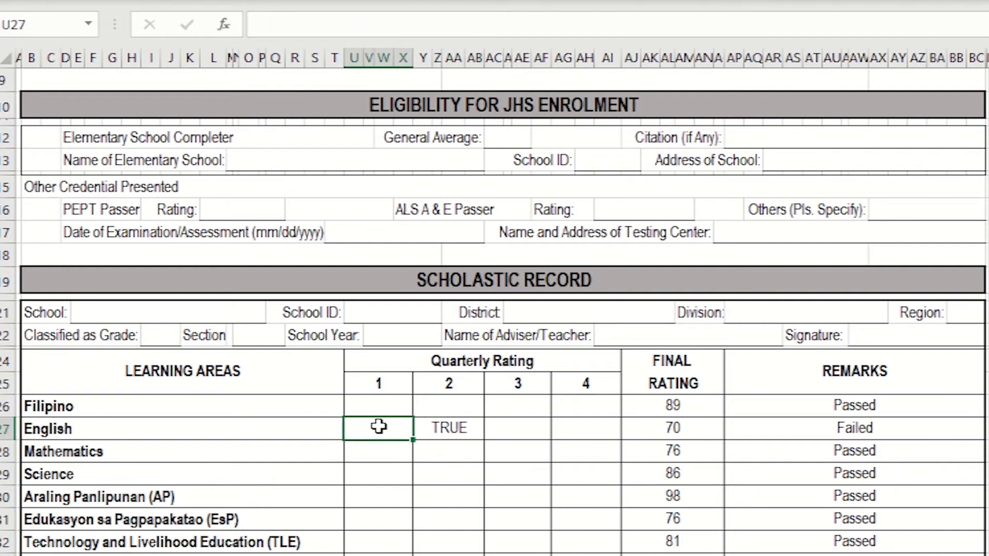
# Step: Test the ISBLANK formula against a formula cell by entering =AJ27+AJ28 in English's first-quarter cell U27
pyautogui.click(398, 501)
pyautogui.click(399, 427)
pyautogui.write('=')
pyautogui.click(673, 439)
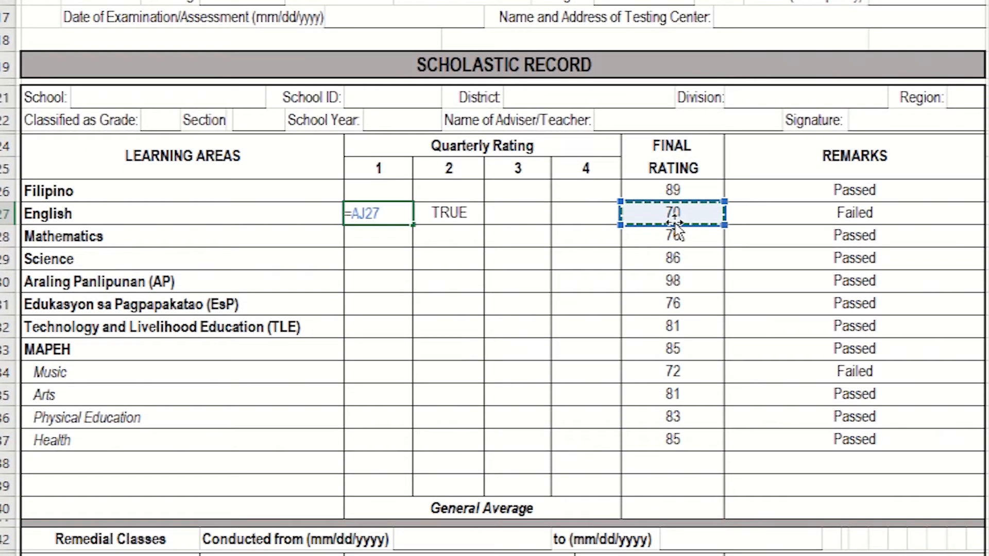
pyautogui.write('+')
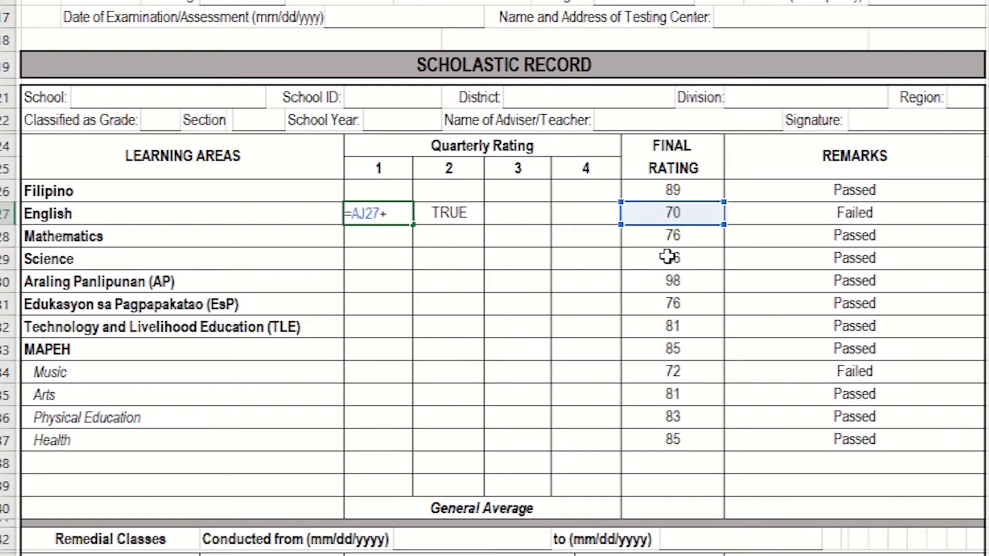
pyautogui.click(674, 236)
pyautogui.press('Return')
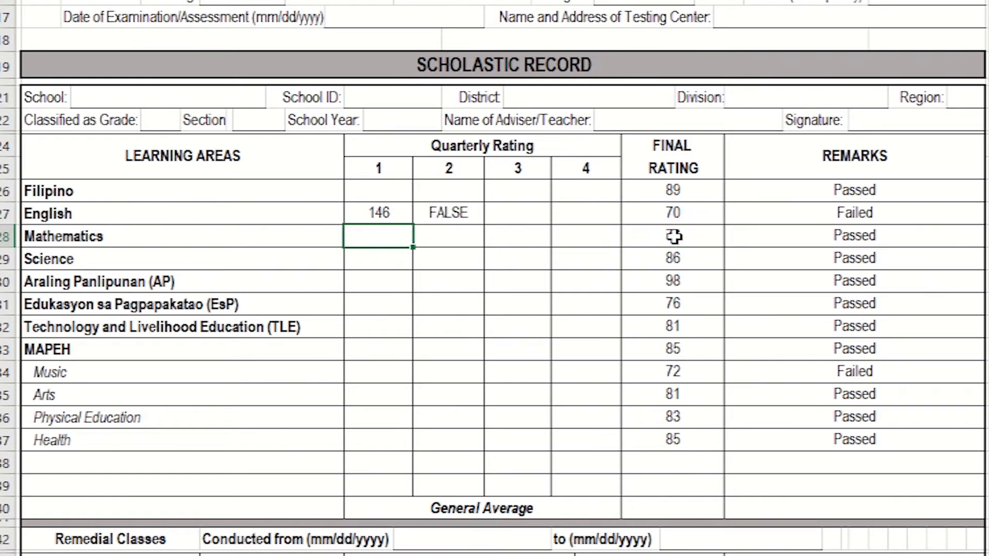
pyautogui.click(435, 221)
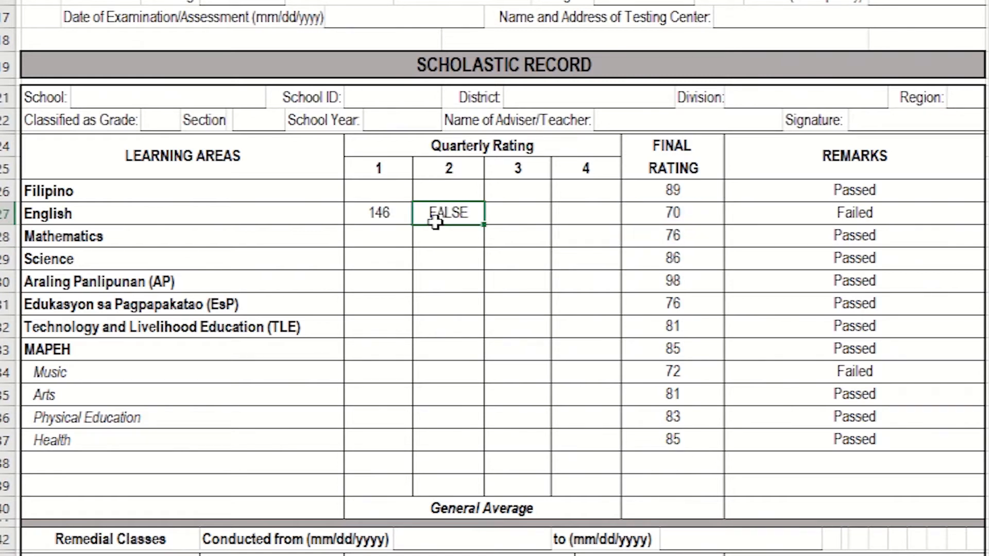
# Step: Clear the test formulas from English's first- and second-quarter cells, U27 and Y27
pyautogui.click(389, 213)
pyautogui.press('Delete')
pyautogui.click(445, 213)
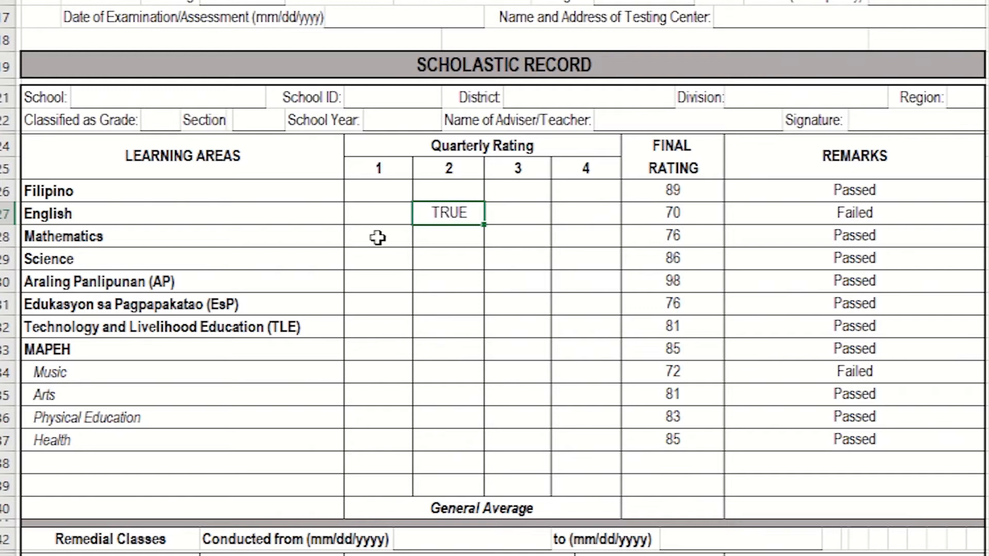
pyautogui.press('F2')
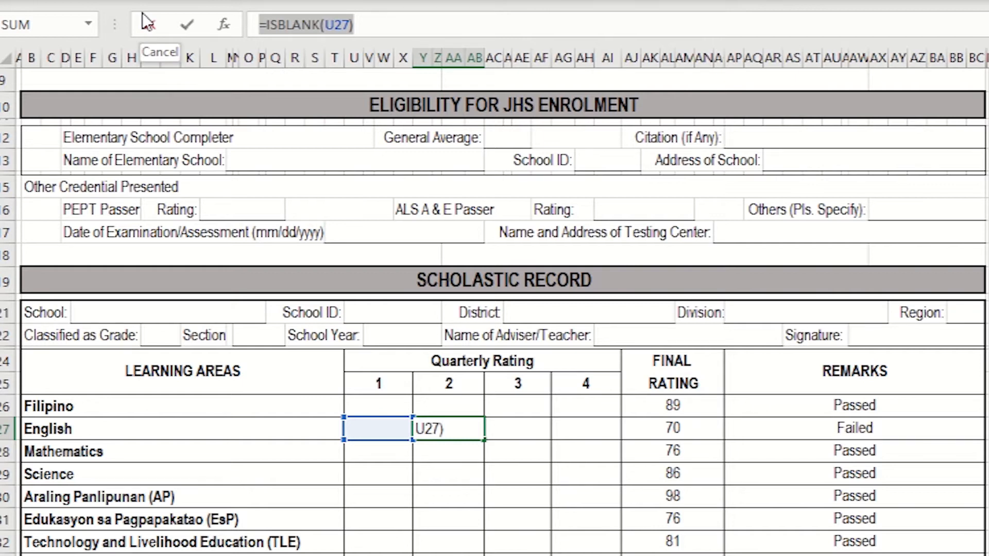
pyautogui.press('Return')
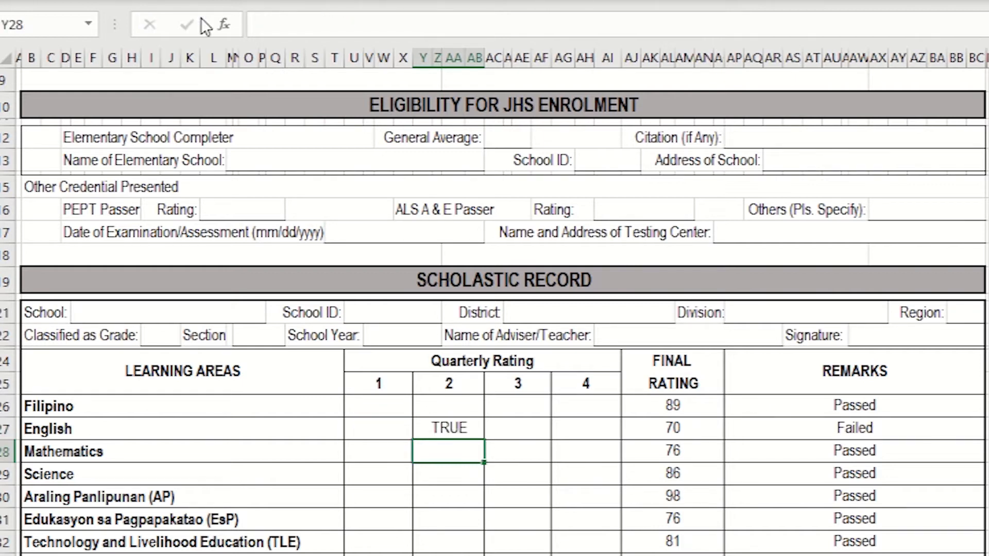
pyautogui.click(457, 425)
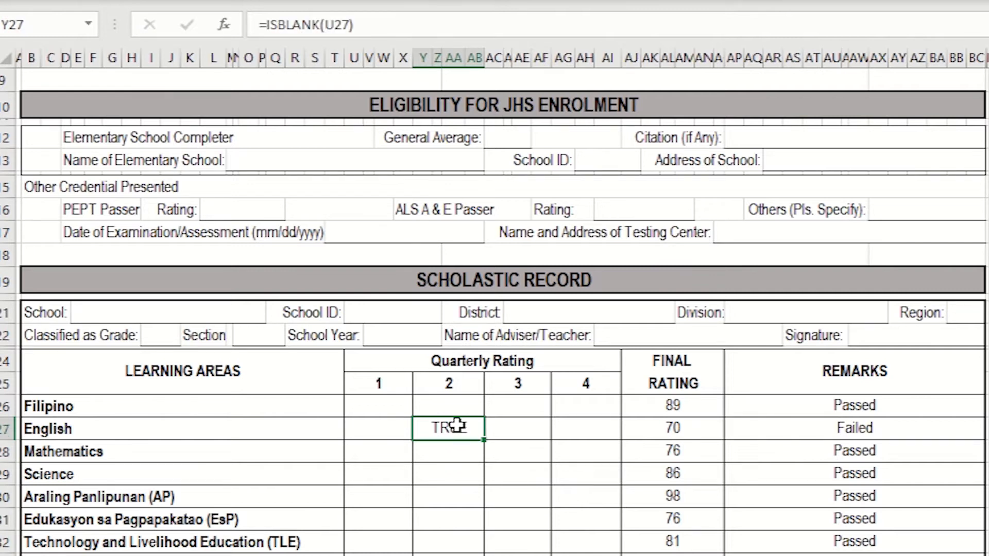
pyautogui.press('Delete')
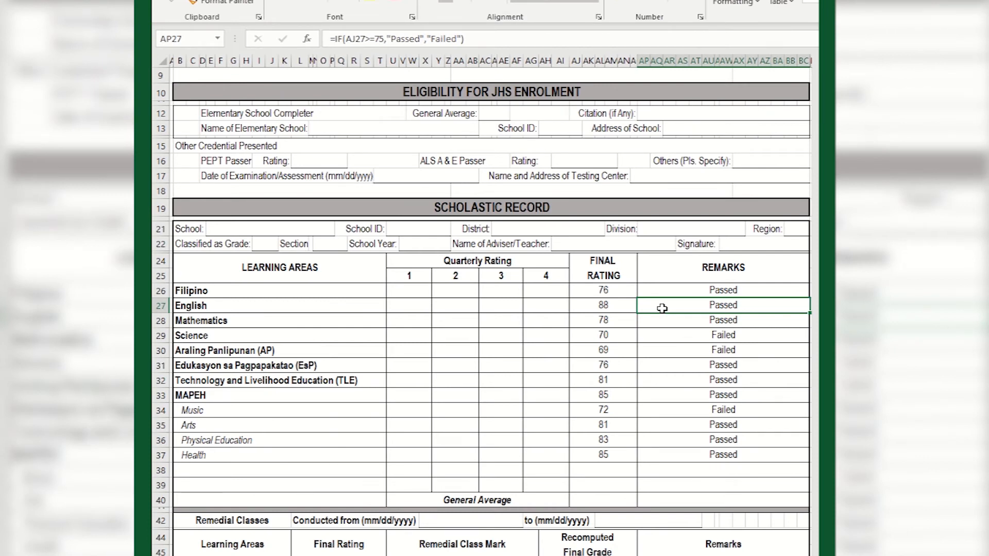
# Step: Examine the IF formulas in the Remarks cells for English and Filipino
pyautogui.click(474, 39)
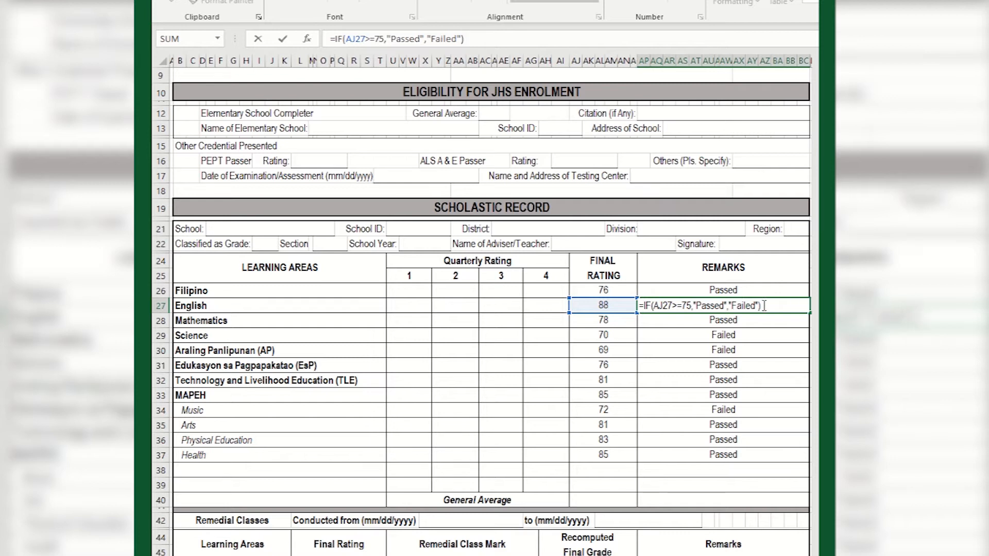
pyautogui.press('Return')
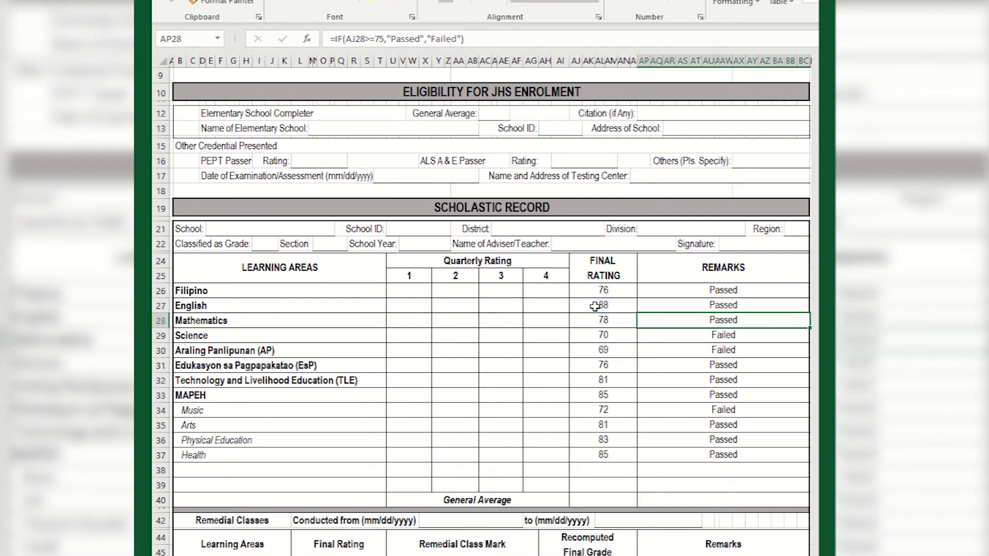
pyautogui.click(656, 292)
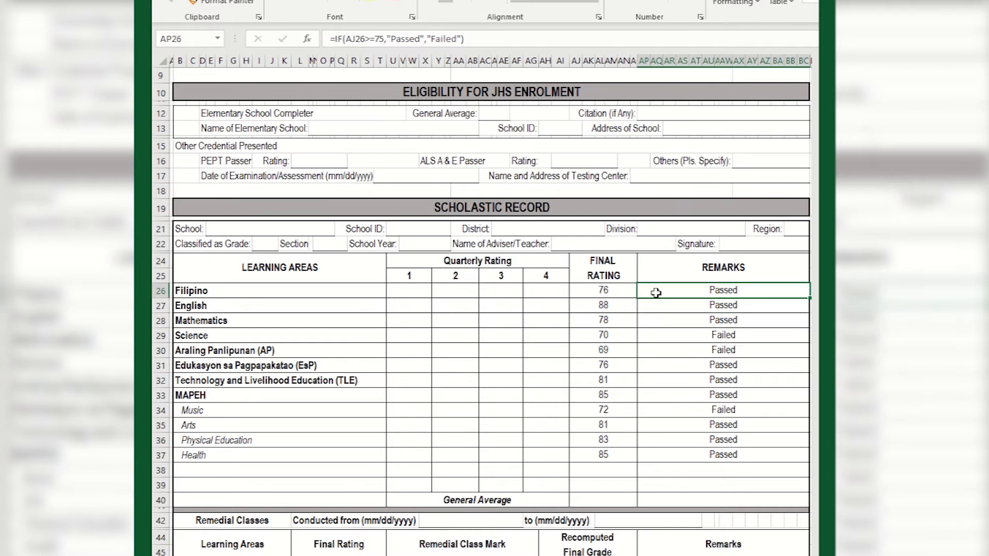
# Step: Clear the final ratings from Filipino through Araling Panlipunan, cells AJ26 to AJ30
pyautogui.moveTo(612, 290); pyautogui.dragTo(615, 357)
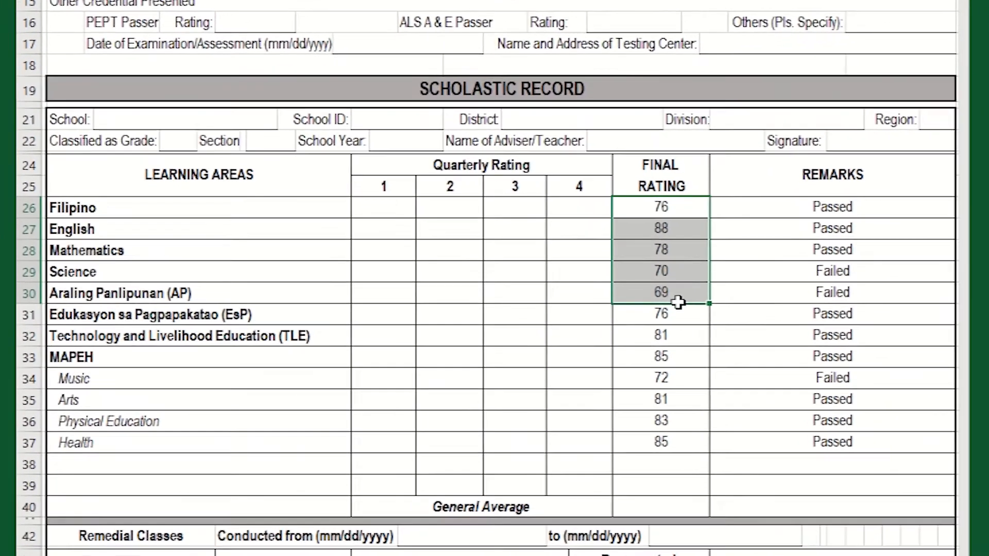
pyautogui.press('Delete')
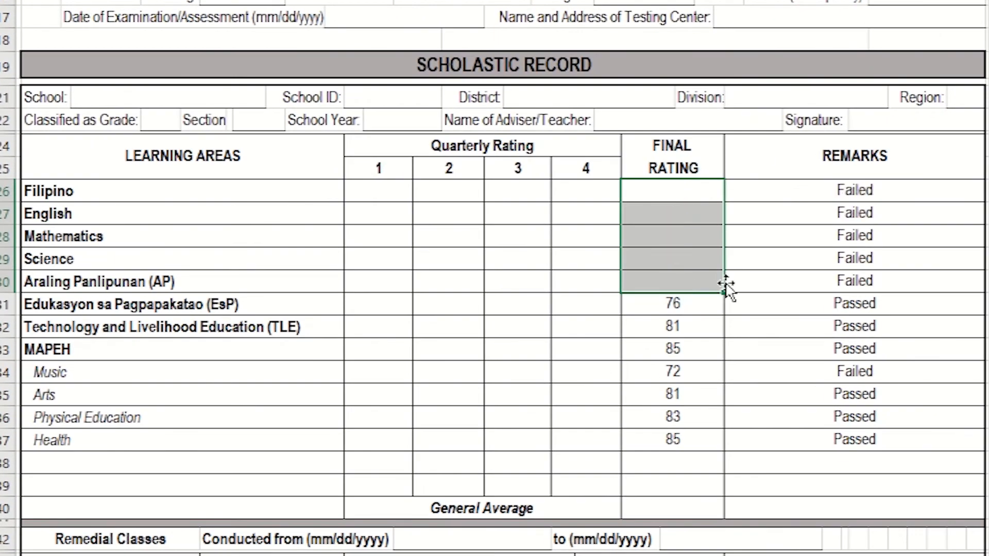
pyautogui.click(792, 188)
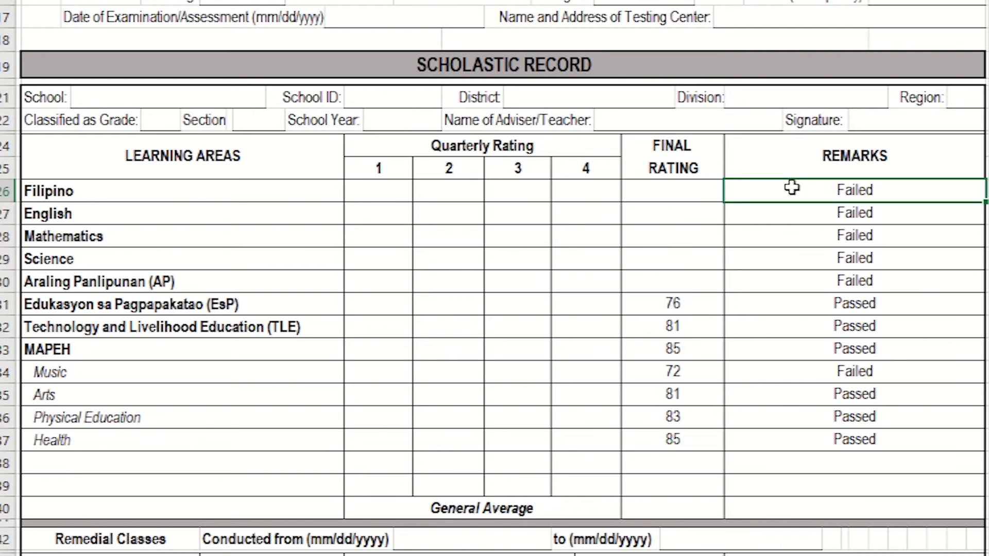
pyautogui.moveTo(690, 192); pyautogui.dragTo(686, 274)
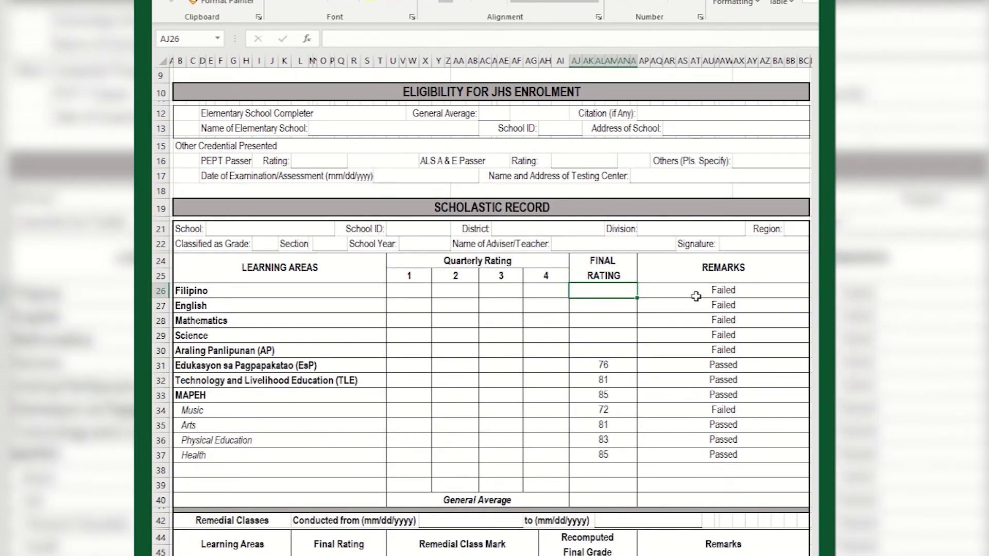
# Step: Insert an outer IF with the logical test ISBLANK(AJ26) before the existing IF in Filipino's Remarks formula, cell AP26
pyautogui.click(689, 293)
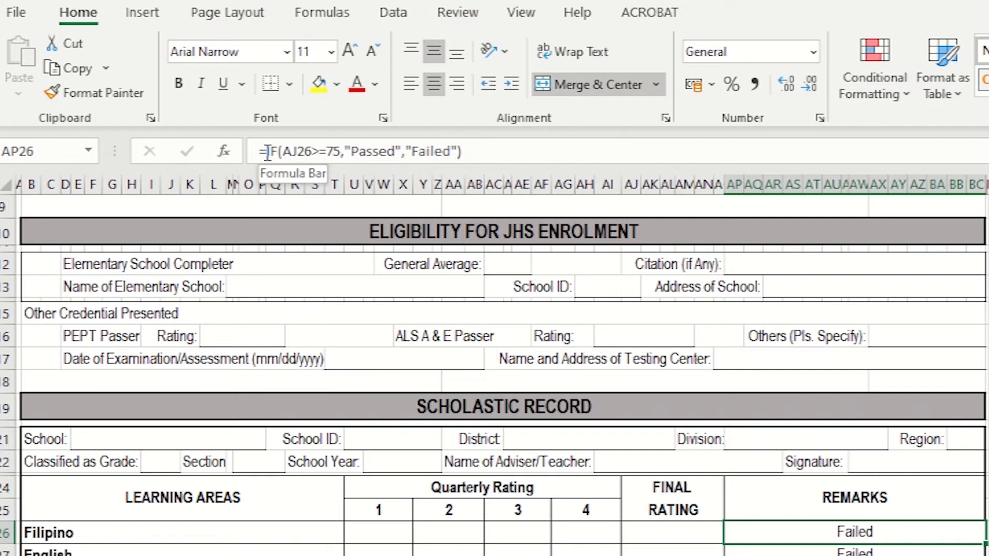
pyautogui.click(268, 153)
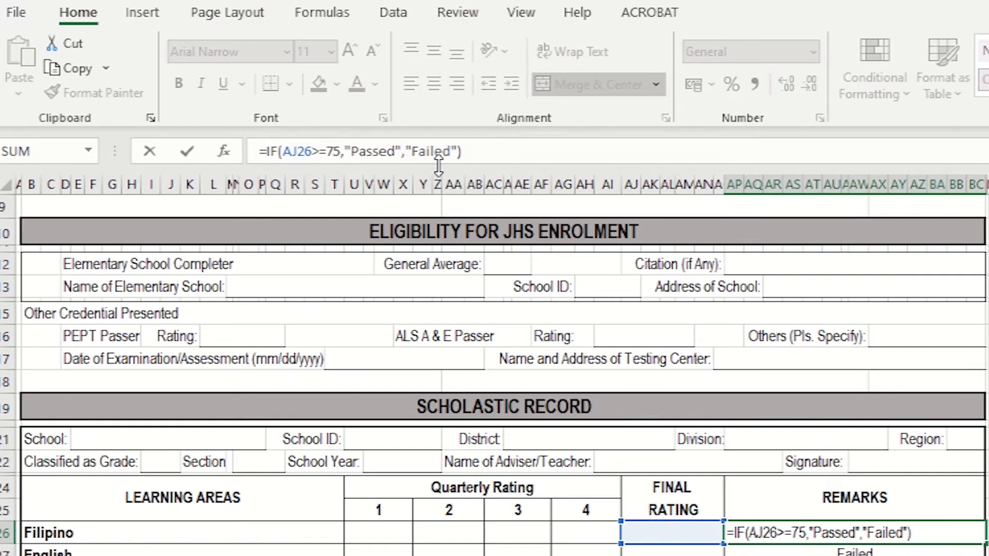
pyautogui.write('if')
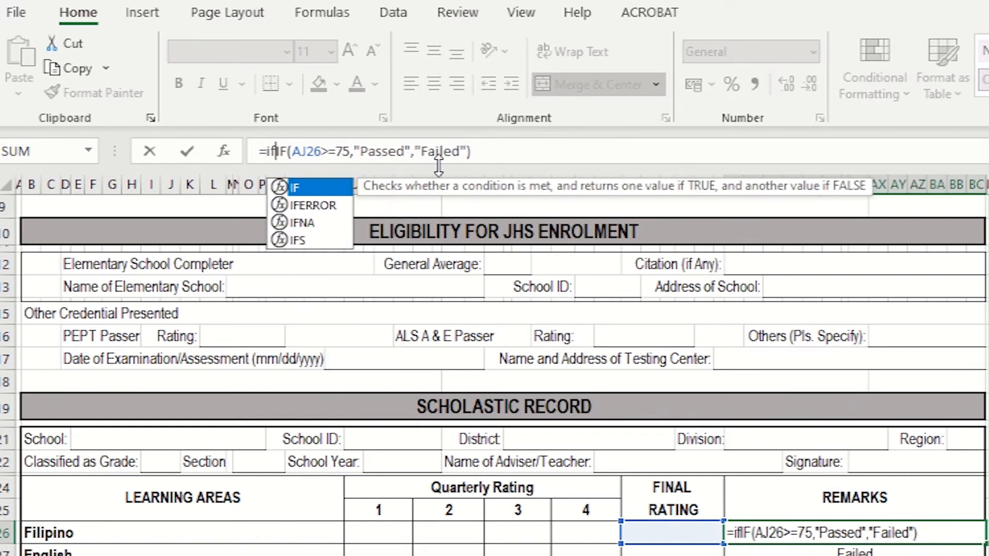
pyautogui.doubleClick(305, 190)
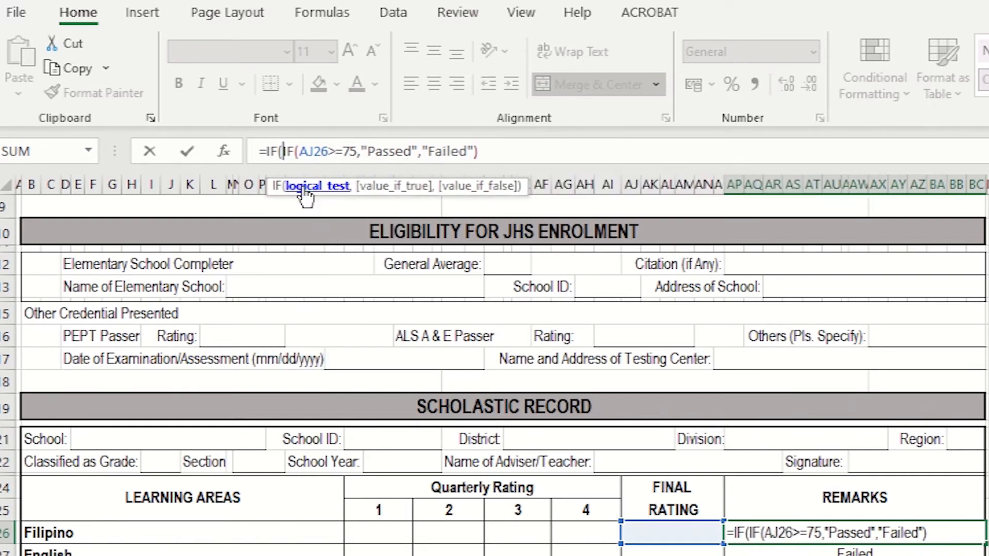
pyautogui.write('isb')
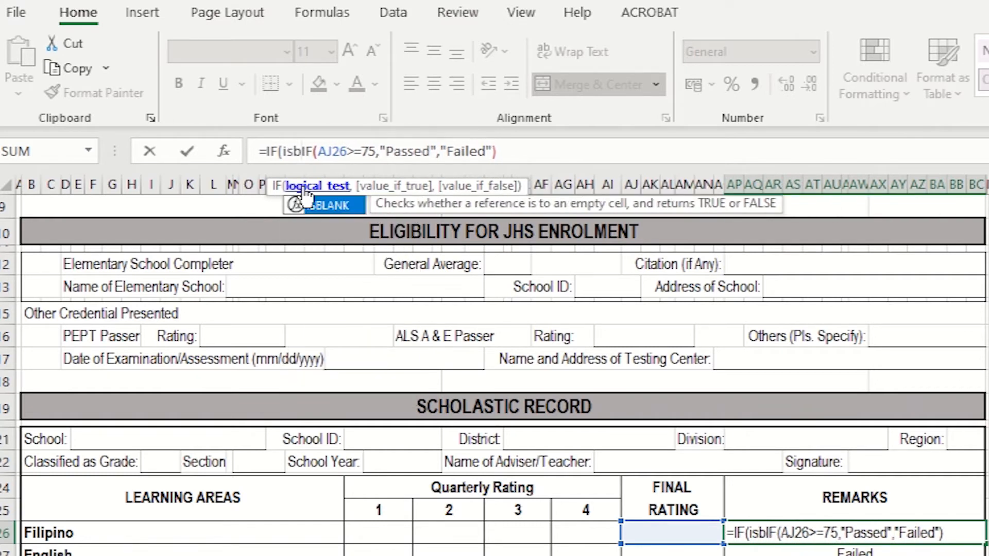
pyautogui.doubleClick(320, 205)
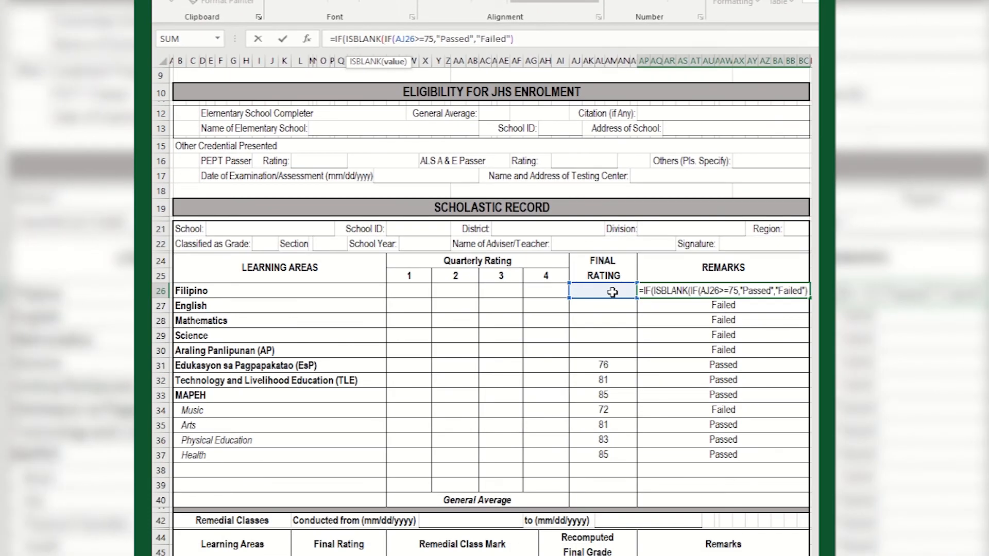
pyautogui.click(612, 292)
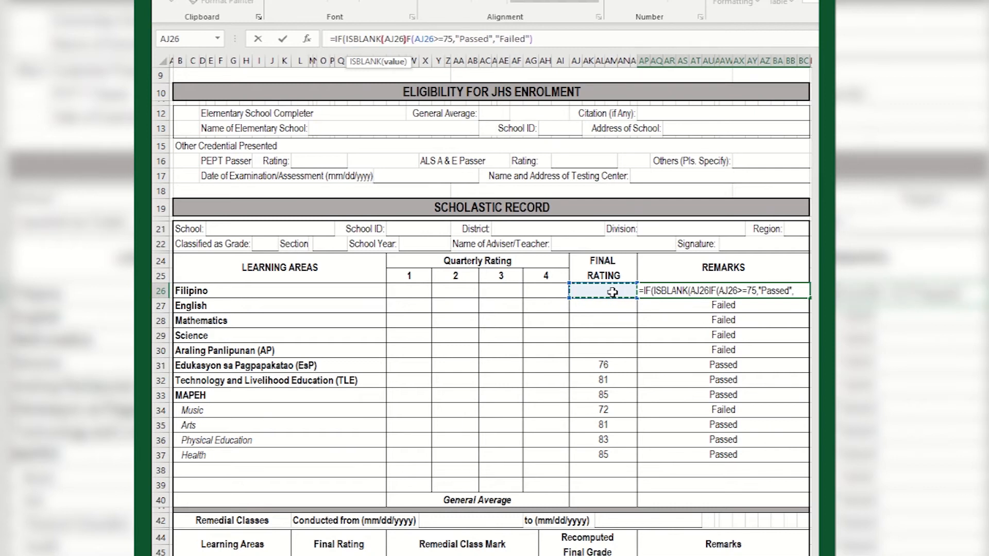
pyautogui.write('),')
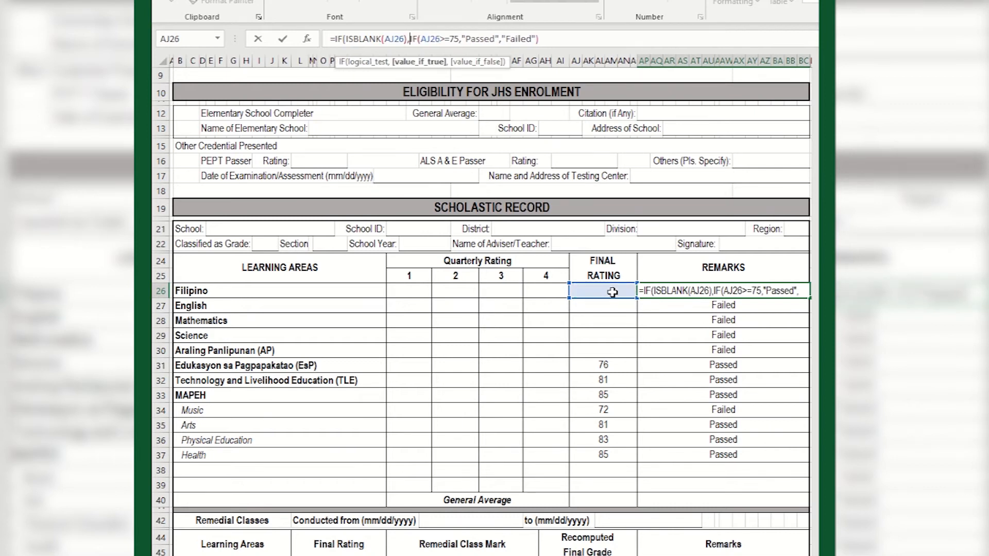
pyautogui.write('""')
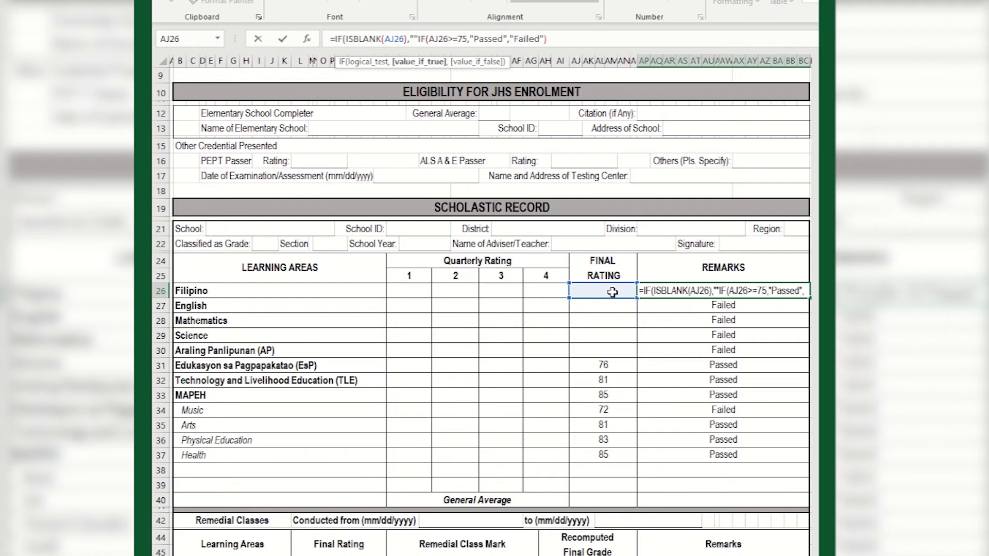
# Step: Complete Filipino's Remarks formula with "" as the value if true and the existing IF as the value if false, closing the outer parenthesis
pyautogui.write(',')
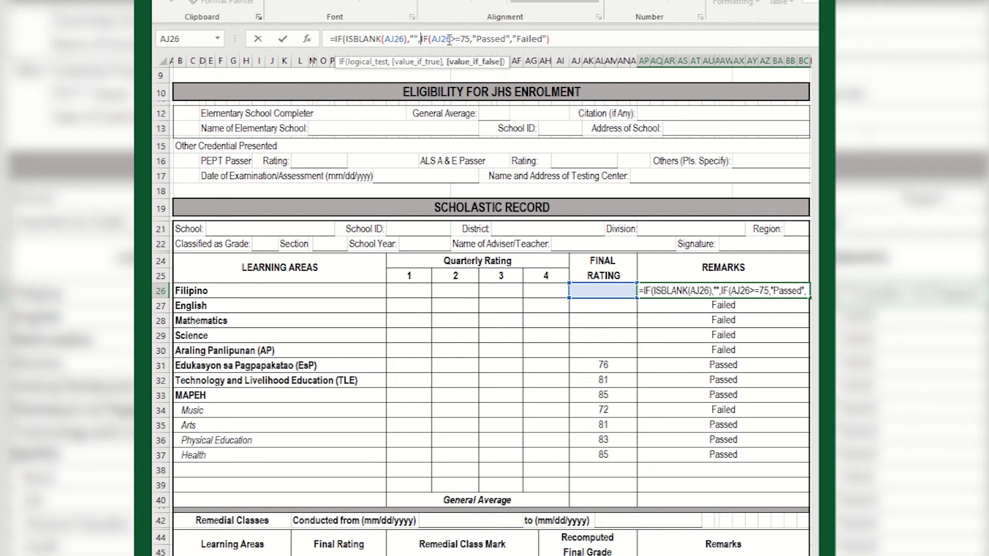
pyautogui.click(573, 40)
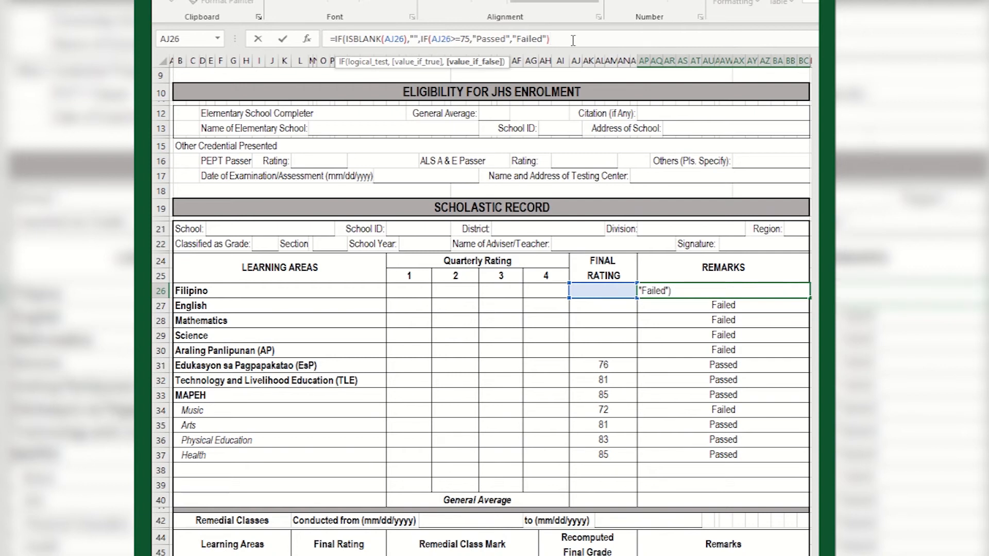
pyautogui.write(')')
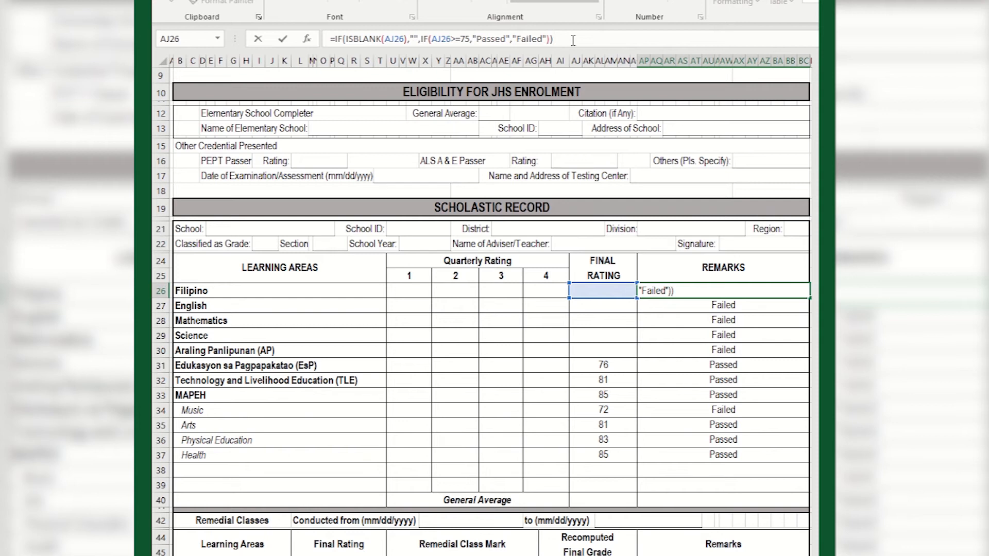
pyautogui.press('Return')
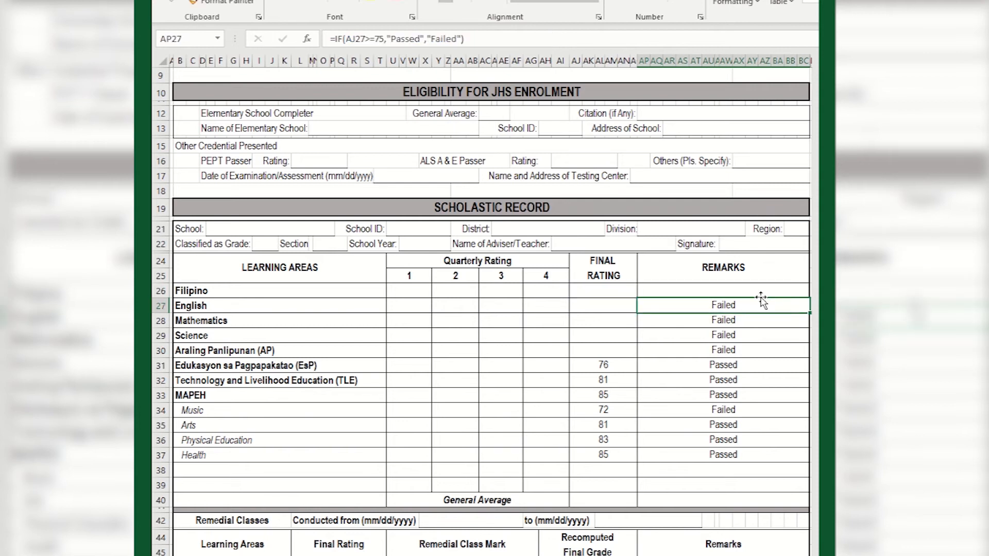
# Step: Fill Filipino's Remarks formula from AP26 down through Health in row 37
pyautogui.click(758, 291)
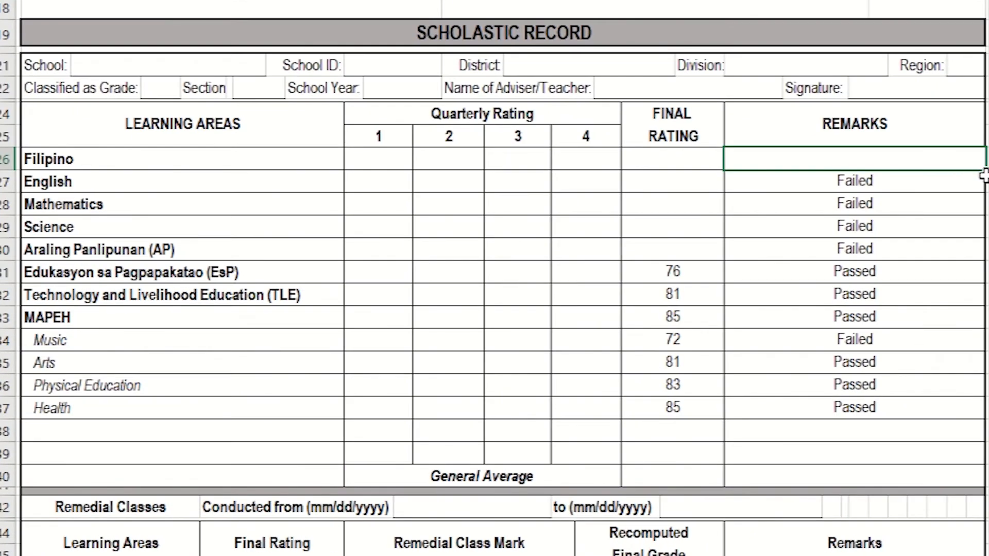
pyautogui.moveTo(983, 177); pyautogui.dragTo(972, 429)
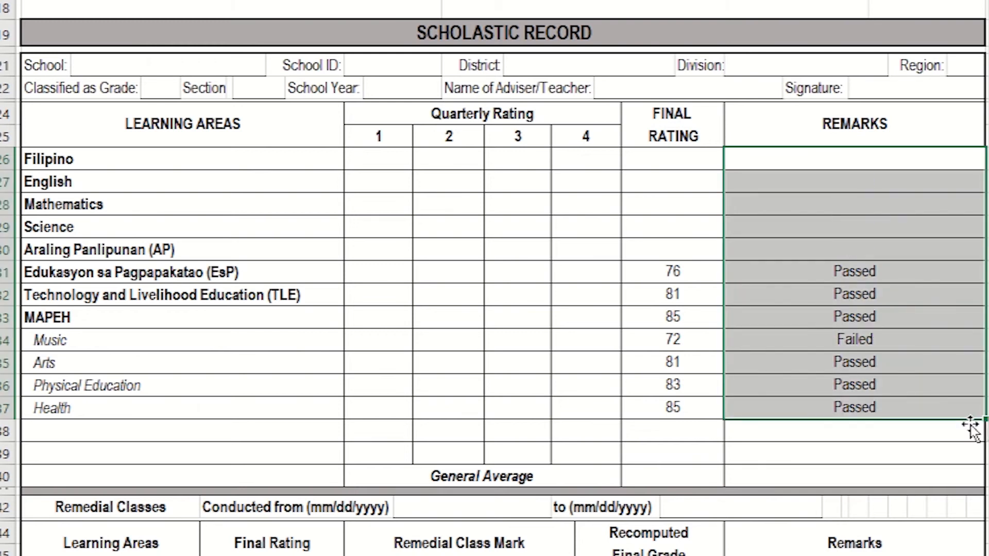
pyautogui.click(660, 281)
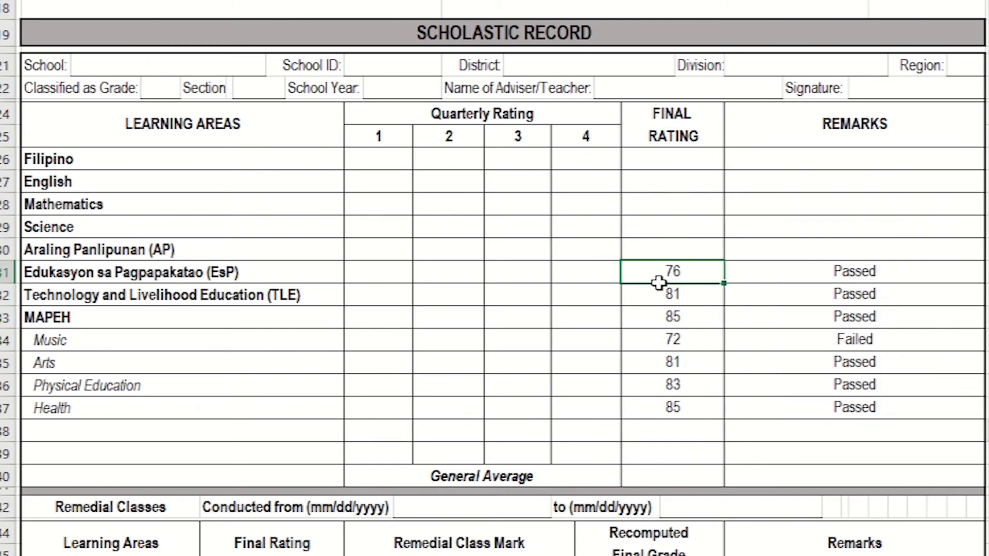
# Step: Enter the final ratings 78, 80, 76, 59 and 70 for Filipino through Araling Panlipunan, cells AJ26 to AJ30
pyautogui.click(687, 163)
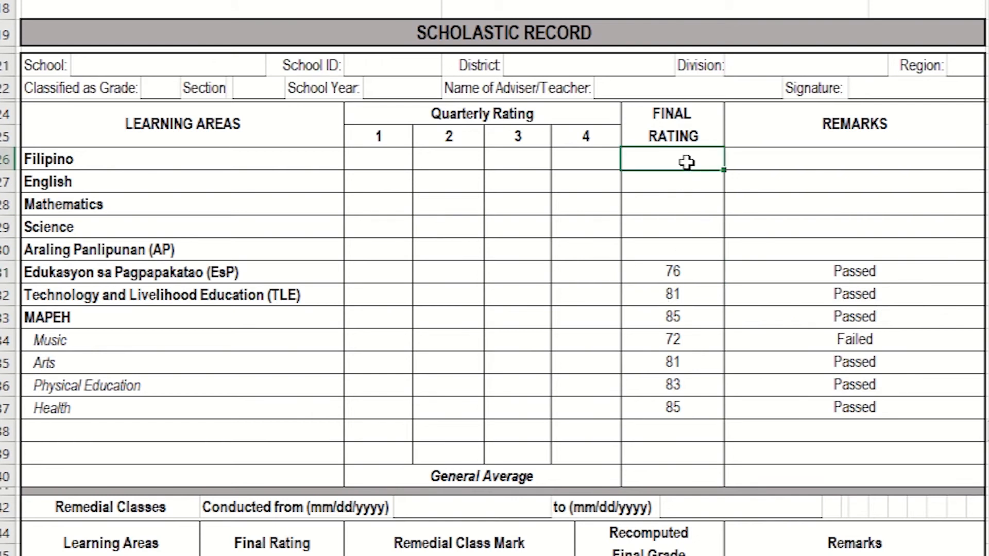
pyautogui.write('78')
pyautogui.press('Return')
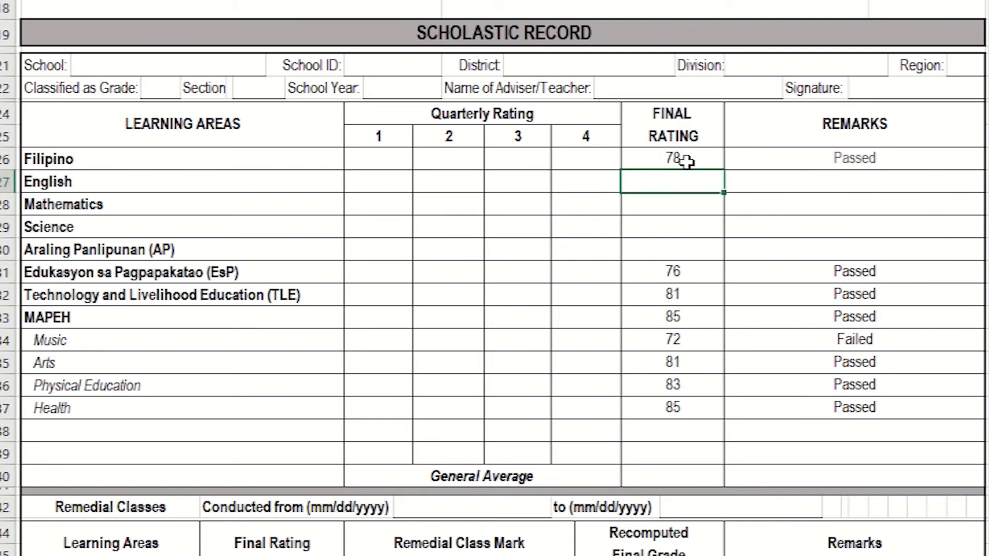
pyautogui.write('80')
pyautogui.press('Return')
pyautogui.write('76')
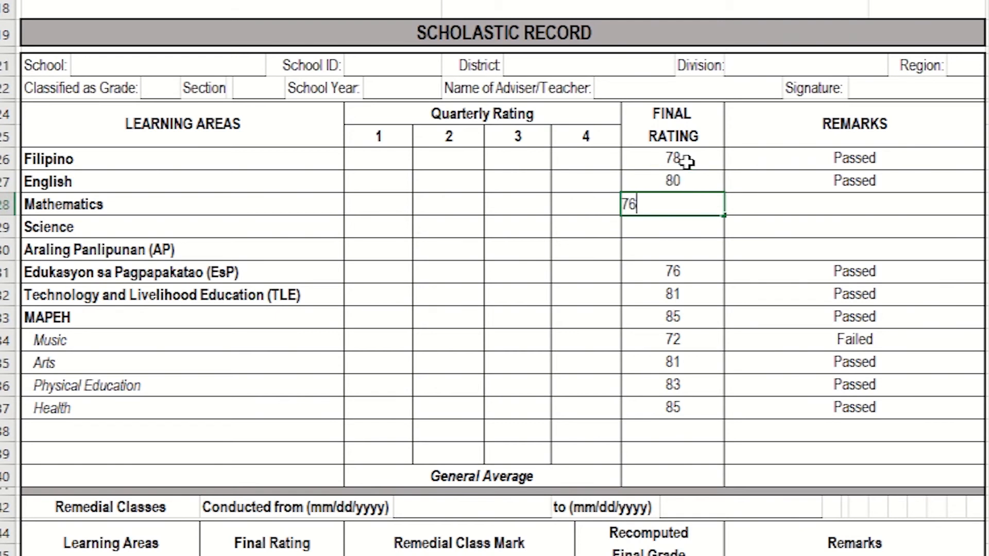
pyautogui.press('Return')
pyautogui.write('59')
pyautogui.press('Return')
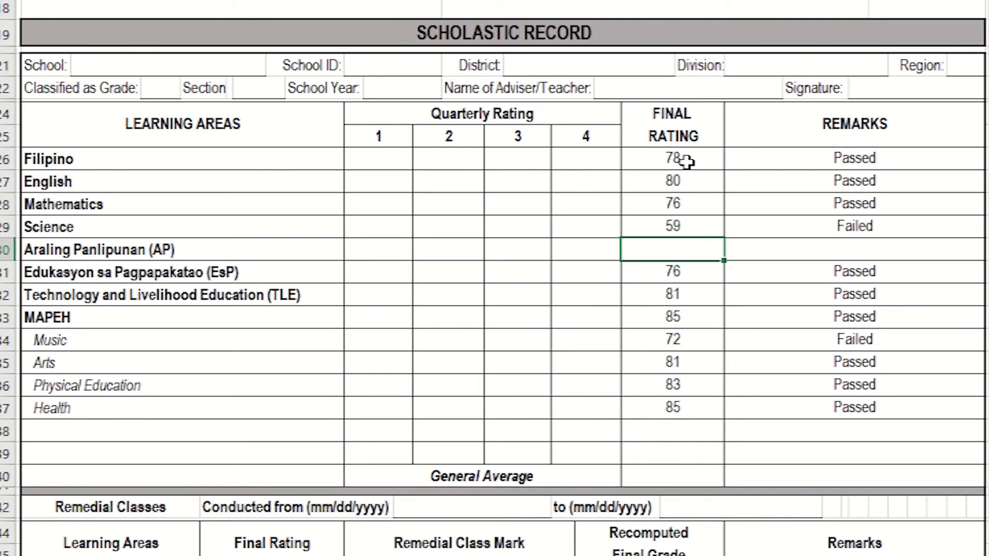
pyautogui.write('70')
pyautogui.press('Return')
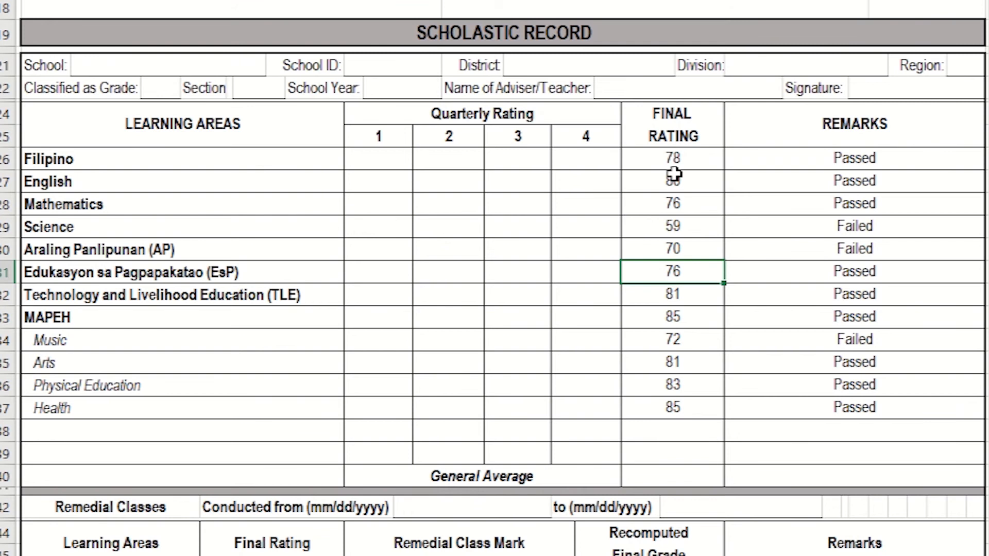
# Step: Clear the final ratings of Technology and Livelihood Education, MAPEH and Music, cells AJ32 to AJ34
pyautogui.click(673, 339)
pyautogui.moveTo(676, 301); pyautogui.dragTo(677, 338)
pyautogui.press('Delete')
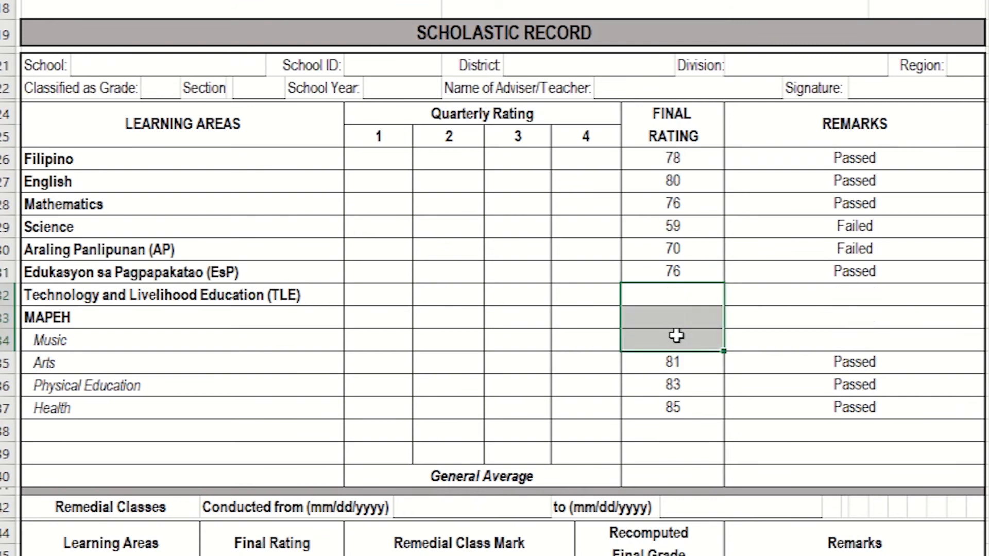